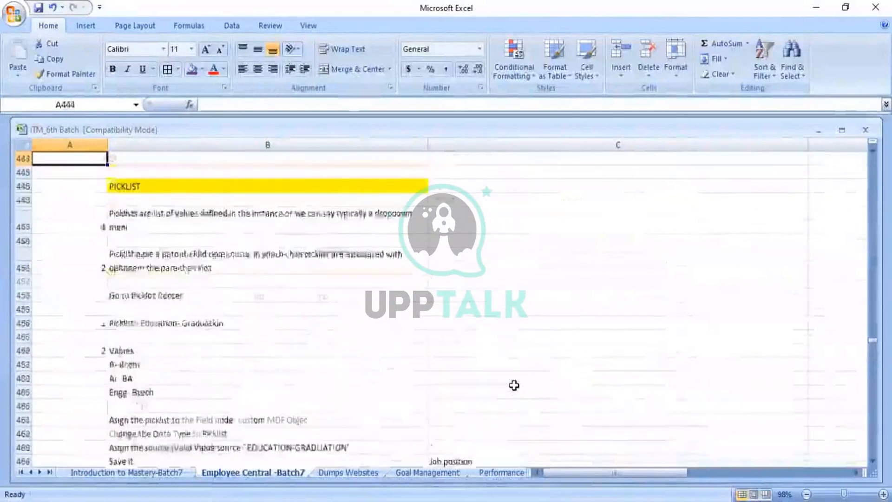
# - Go back through the Employee Central -Batch7 notes from the PICKLIST section to the Association section around row 336
pyautogui.press('Up')
pyautogui.press('Up')
pyautogui.press('Up')
pyautogui.press('Up')
pyautogui.press('Up')
pyautogui.press('Up')
pyautogui.press('Up')
pyautogui.press('Up')
pyautogui.press('Up')
pyautogui.press('Up')
pyautogui.press('Up')
pyautogui.press('Up')
pyautogui.press('Up')
pyautogui.press('Up')
pyautogui.press('Up')
pyautogui.press('Up')
pyautogui.press('Up')
pyautogui.press('Up')
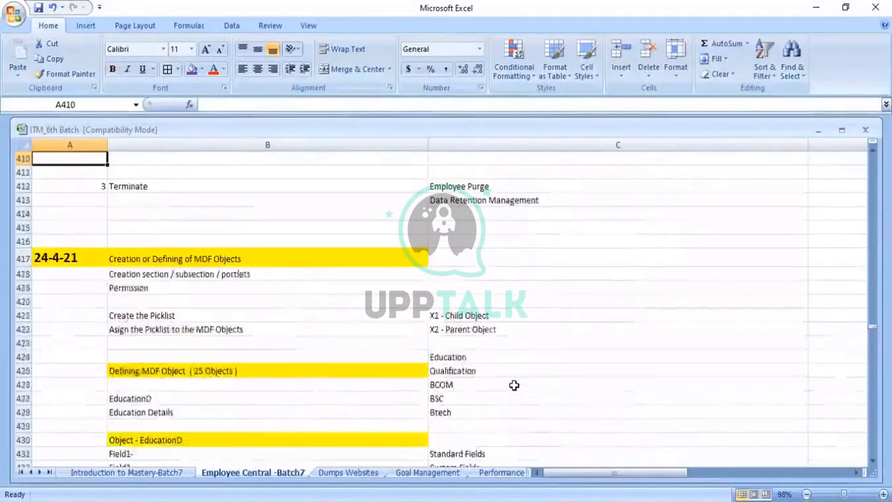
pyautogui.press('Up')
pyautogui.press('Up')
pyautogui.press('Up')
pyautogui.press('Up')
pyautogui.press('Up')
pyautogui.press('Up')
pyautogui.press('Up')
pyautogui.press('Up')
pyautogui.press('Up')
pyautogui.press('Up')
pyautogui.press('Up')
pyautogui.press('Up')
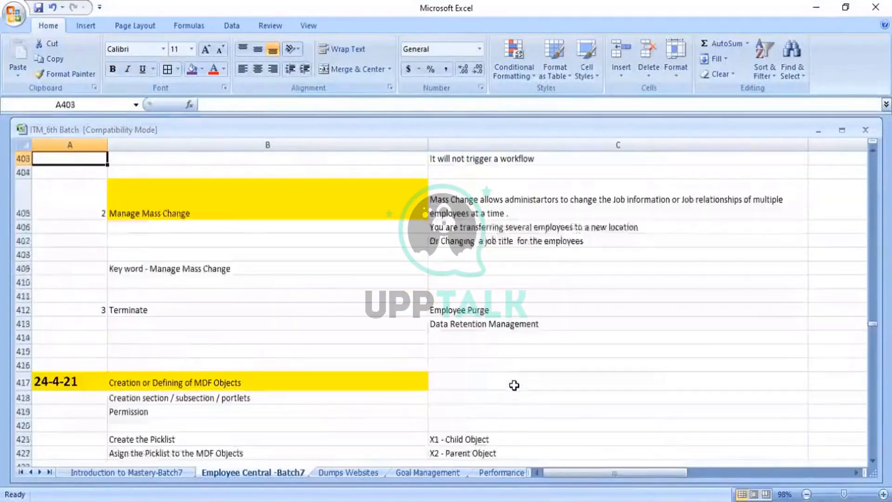
pyautogui.press('Up')
pyautogui.press('Up')
pyautogui.press('Up')
pyautogui.press('Up')
pyautogui.press('Up')
pyautogui.press('Up')
pyautogui.press('Up')
pyautogui.press('Up')
pyautogui.press('Up')
pyautogui.press('Up')
pyautogui.press('Up')
pyautogui.press('Up')
pyautogui.press('Up')
pyautogui.press('Up')
pyautogui.press('Up')
pyautogui.press('Up')
pyautogui.press('Up')
pyautogui.press('Up')
pyautogui.press('Up')
pyautogui.press('Up')
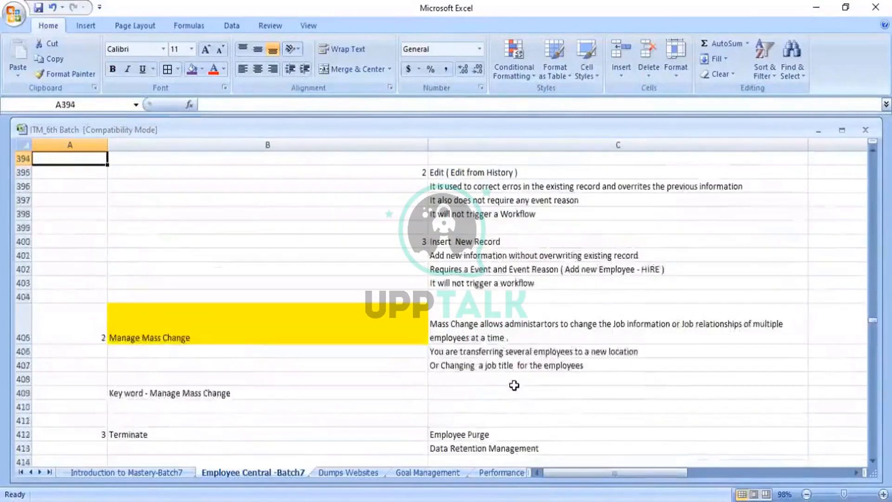
pyautogui.press('Up')
pyautogui.press('Up')
pyautogui.press('Up')
pyautogui.press('Up')
pyautogui.press('Up')
pyautogui.press('Up')
pyautogui.press('Up')
pyautogui.press('Up')
pyautogui.press('Up')
pyautogui.press('Up')
pyautogui.press('Up')
pyautogui.press('Up')
pyautogui.press('Up')
pyautogui.press('Up')
pyautogui.press('Up')
pyautogui.press('Up')
pyautogui.press('Up')
pyautogui.press('Up')
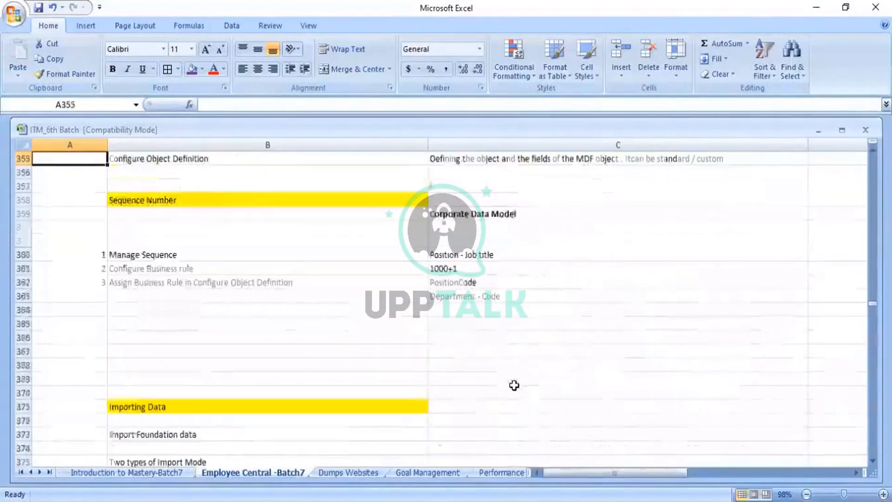
pyautogui.press('Up')
pyautogui.press('Up')
pyautogui.press('Up')
pyautogui.press('Up')
pyautogui.press('Up')
pyautogui.press('Up')
pyautogui.press('Up')
pyautogui.press('Up')
pyautogui.press('Up')
pyautogui.press('Up')
pyautogui.press('Up')
pyautogui.press('Up')
pyautogui.press('Up')
pyautogui.press('Up')
pyautogui.press('Up')
pyautogui.press('Up')
pyautogui.press('Up')
pyautogui.press('Up')
pyautogui.press('Up')
pyautogui.press('Up')
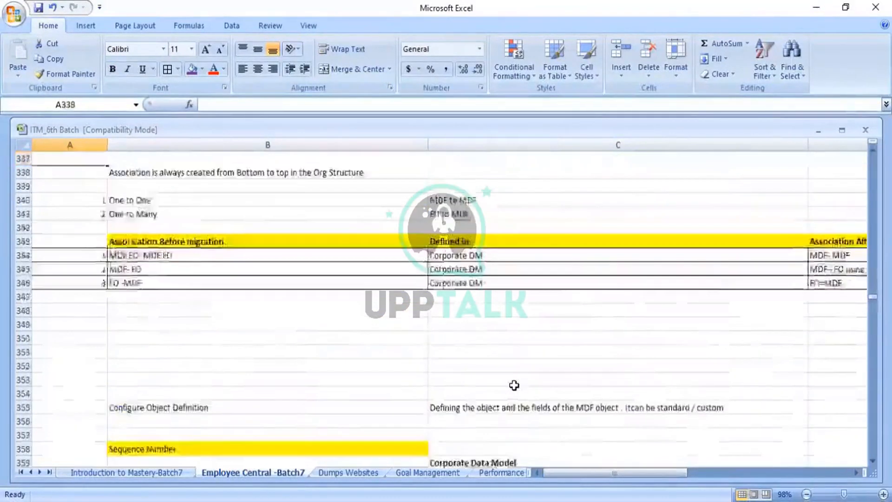
pyautogui.press('Up')
pyautogui.press('Up')
pyautogui.press('Up')
pyautogui.press('Up')
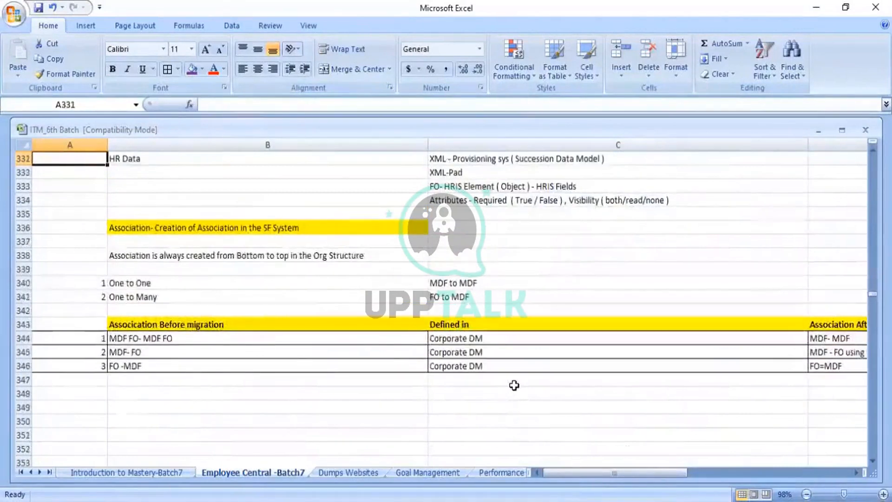
pyautogui.press('Up')
pyautogui.press('Up')
pyautogui.press('Up')
pyautogui.press('Up')
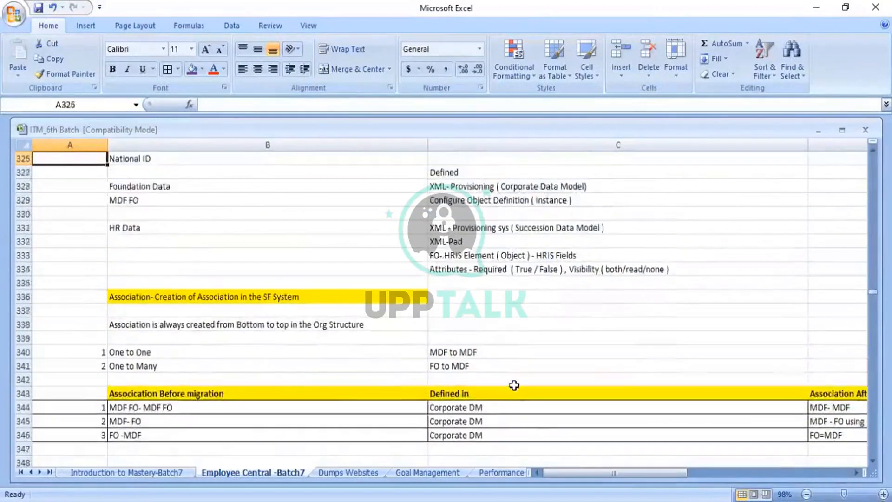
# - Examine the Association notes, covering the One to One and One to Many types and the before-migration table
pyautogui.press('Down')
pyautogui.press('Down')
pyautogui.press('Down')
pyautogui.press('Down')
pyautogui.press('Down')
pyautogui.press('Down')
pyautogui.press('Down')
pyautogui.press('Down')
pyautogui.press('Down')
pyautogui.press('Down')
pyautogui.press('Down')
pyautogui.press('Down')
pyautogui.press('Down')
pyautogui.press('Down')
pyautogui.press('Down')
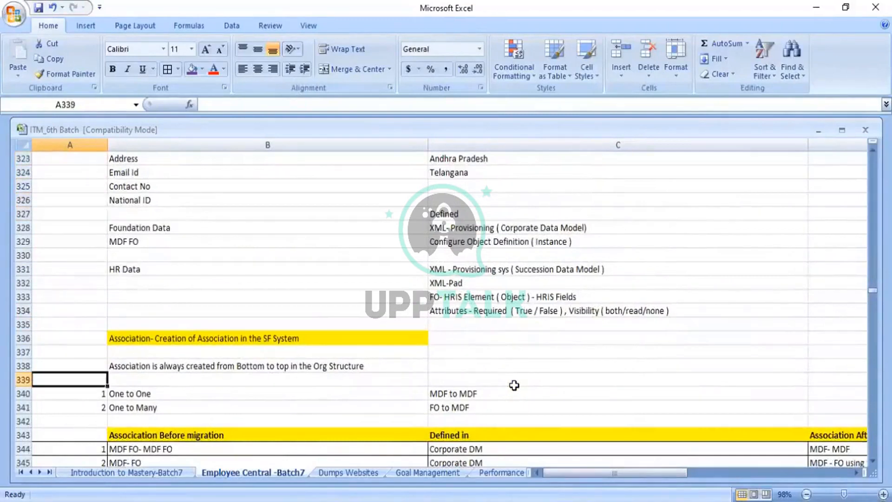
pyautogui.press('Down')
pyautogui.press('Down')
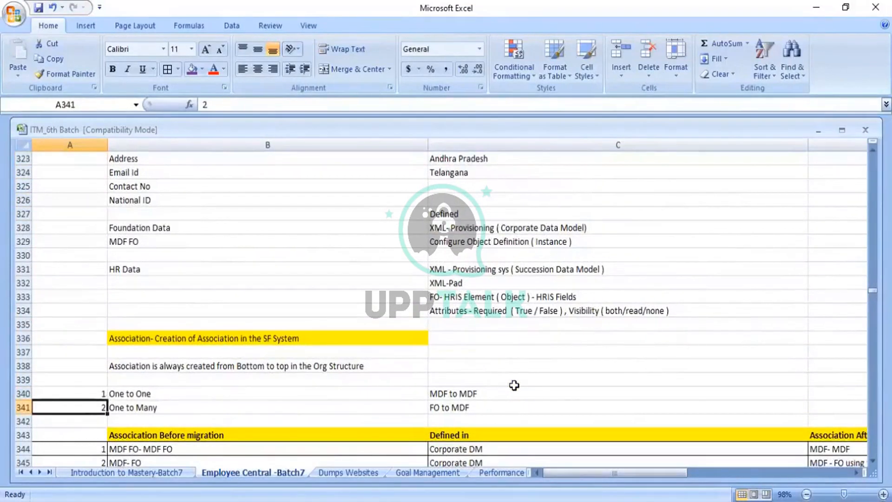
pyautogui.press('Down')
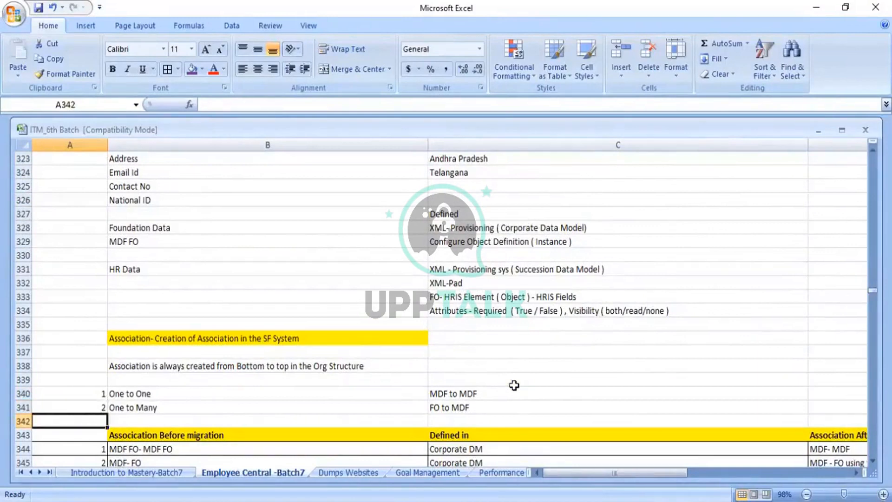
pyautogui.press('Down')
pyautogui.press('Down')
pyautogui.press('Down')
pyautogui.press('Down')
pyautogui.press('Down')
pyautogui.press('Down')
pyautogui.press('Down')
pyautogui.press('Down')
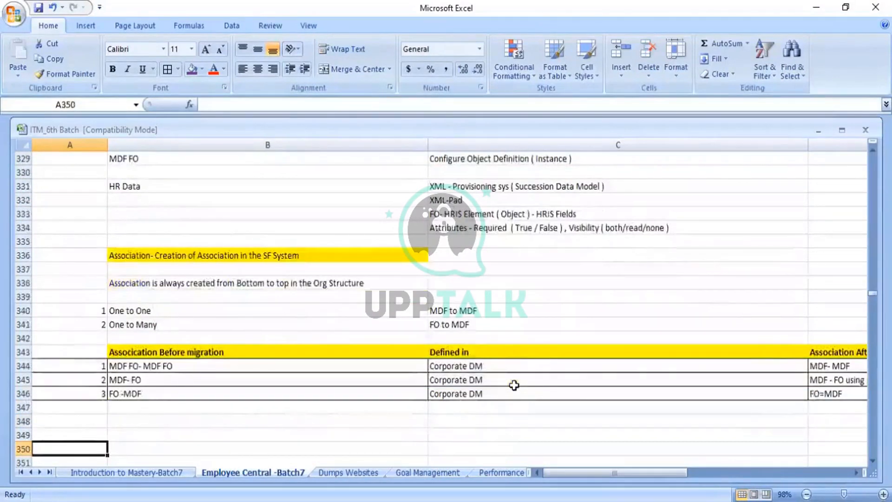
# - Narrow columns B and C so the before- and after-migration association columns in row 343 fit in view together
pyautogui.press('Up')
pyautogui.press('Up')
pyautogui.press('Up')
pyautogui.press('Up')
pyautogui.press('Up')
pyautogui.press('Up')
pyautogui.press('Up')
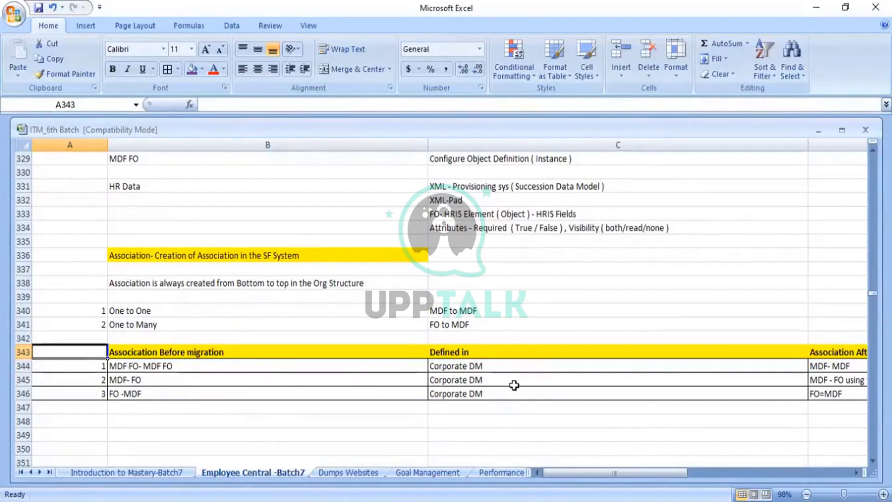
pyautogui.moveTo(429, 145); pyautogui.dragTo(273, 145)
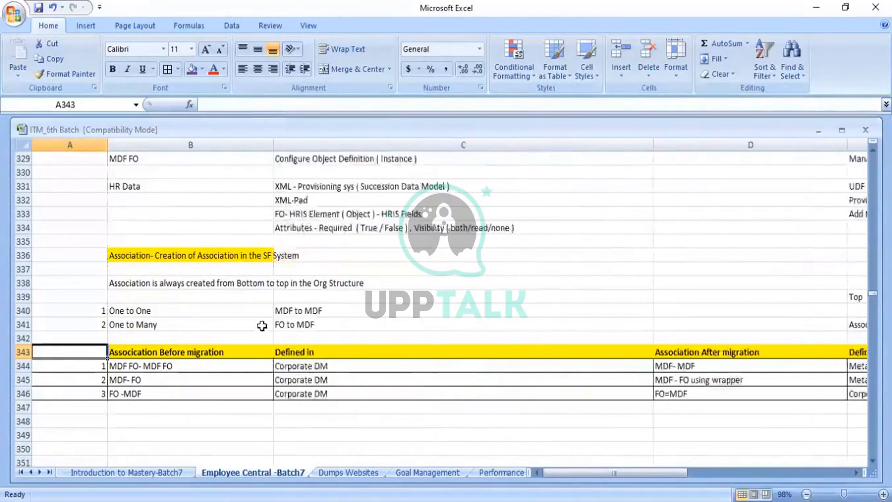
pyautogui.moveTo(654, 149); pyautogui.dragTo(433, 143)
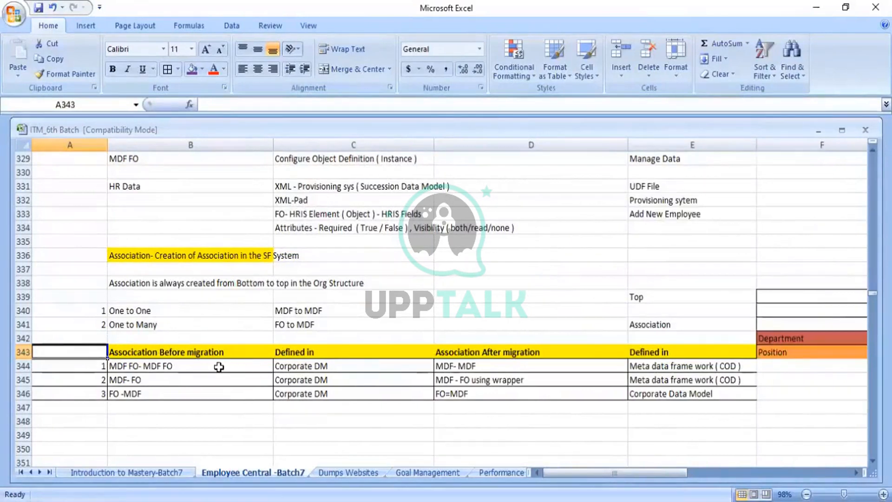
# - Review the row 343 headers for associations before and after migration and where each is defined
pyautogui.click(176, 355)
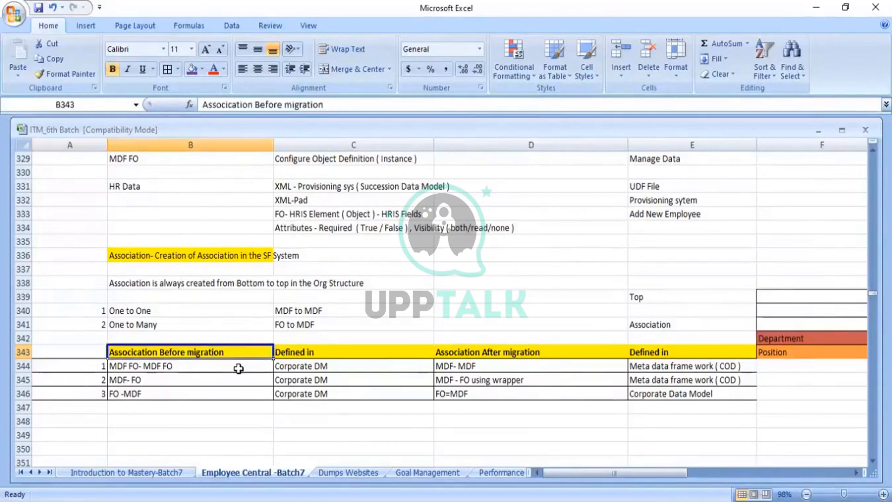
pyautogui.press('Right')
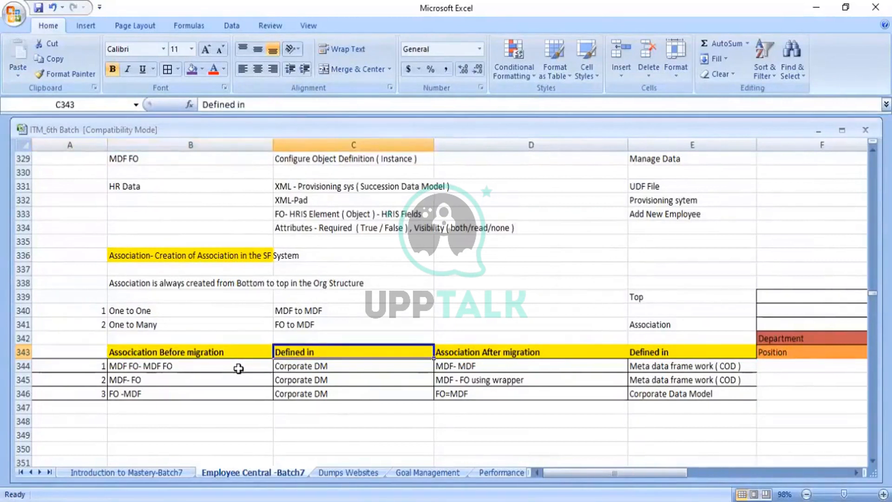
pyautogui.press('Right')
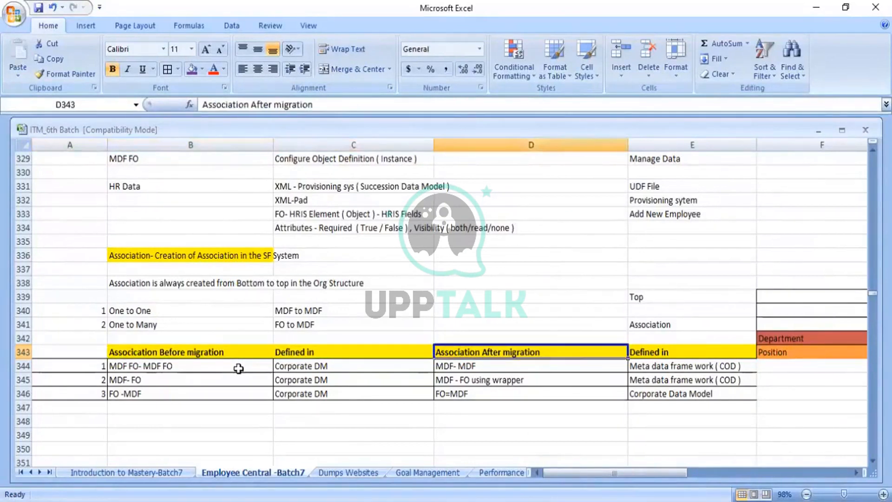
pyautogui.press('Right')
pyautogui.press('Left')
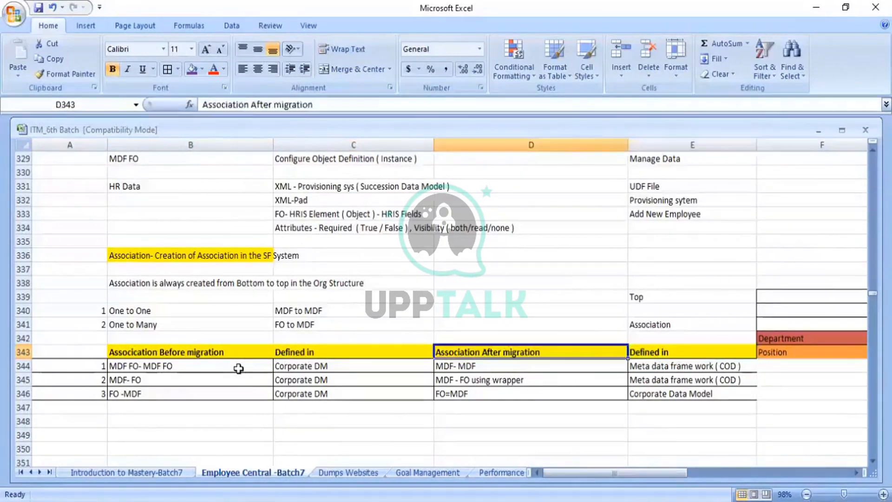
pyautogui.press('Left')
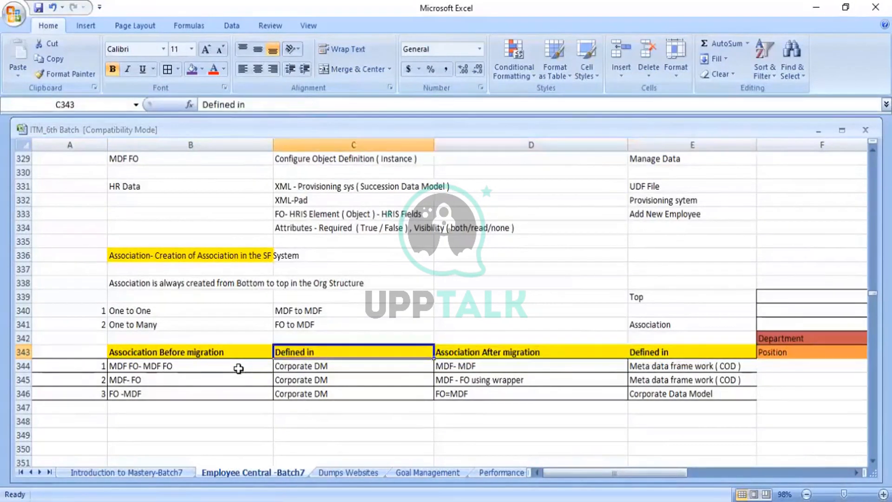
pyautogui.press('Left')
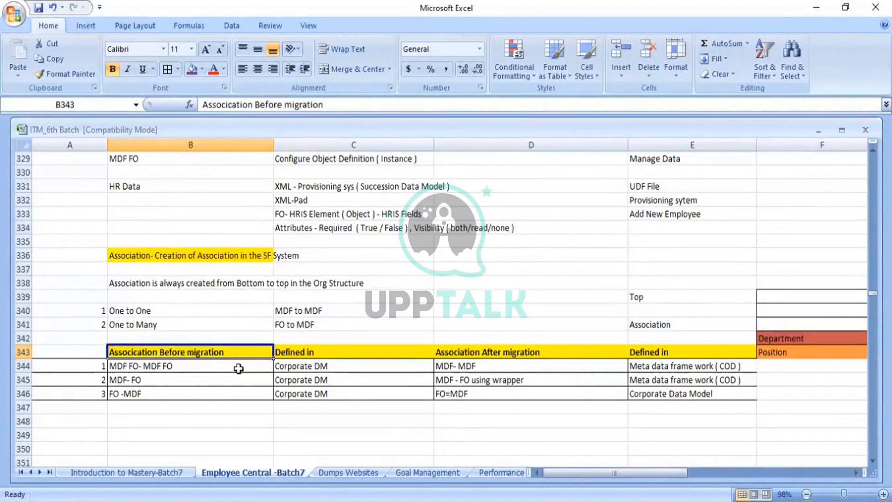
# - Review the MDF FO- MDF FO association across row 344 and glance at the Associations section in SuccessFactors' Configure Object Definitions
pyautogui.click(238, 368)
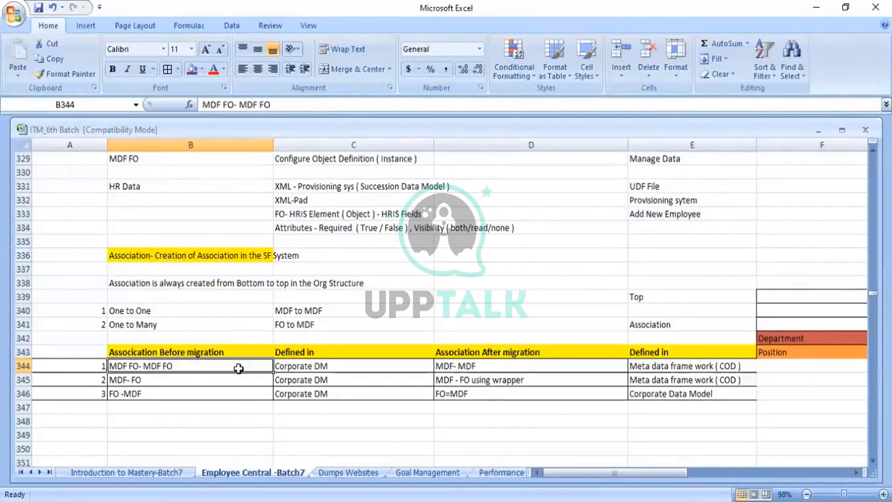
pyautogui.press('Up')
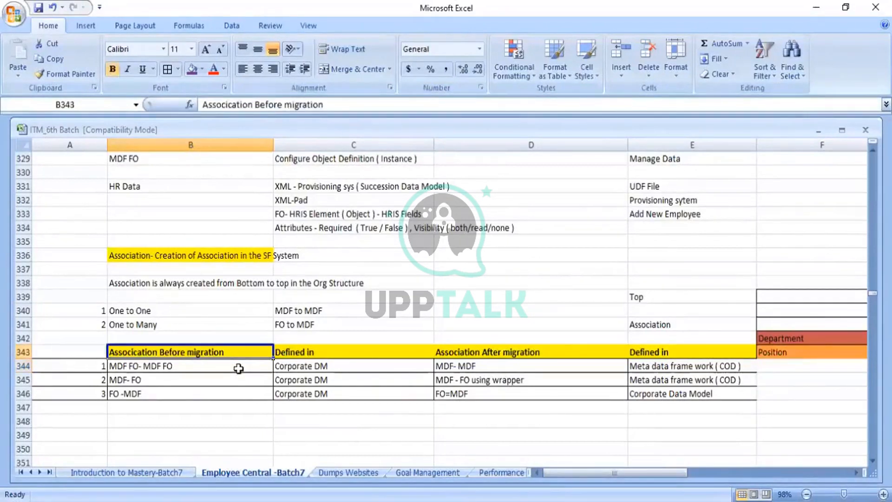
pyautogui.click(238, 368)
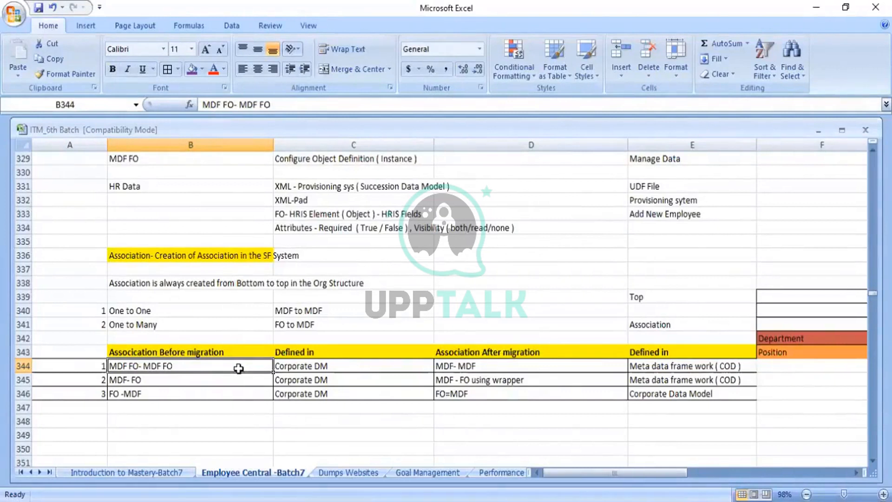
pyautogui.press('Right')
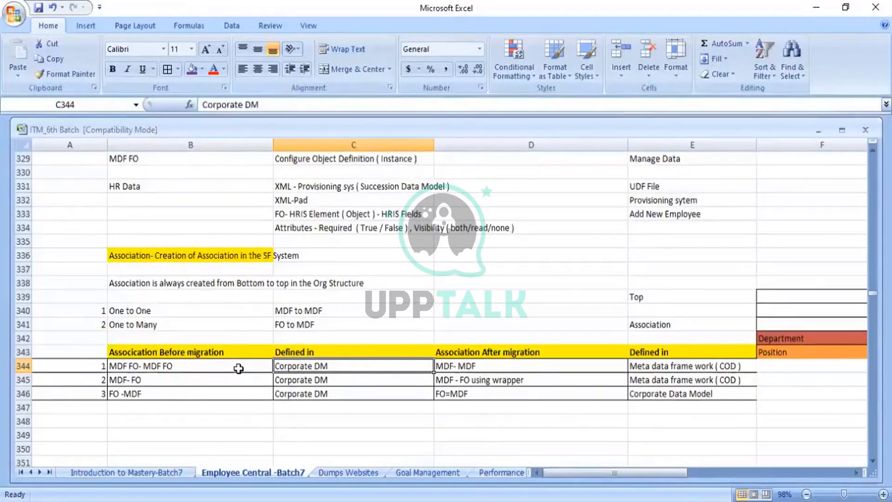
pyautogui.press('Right')
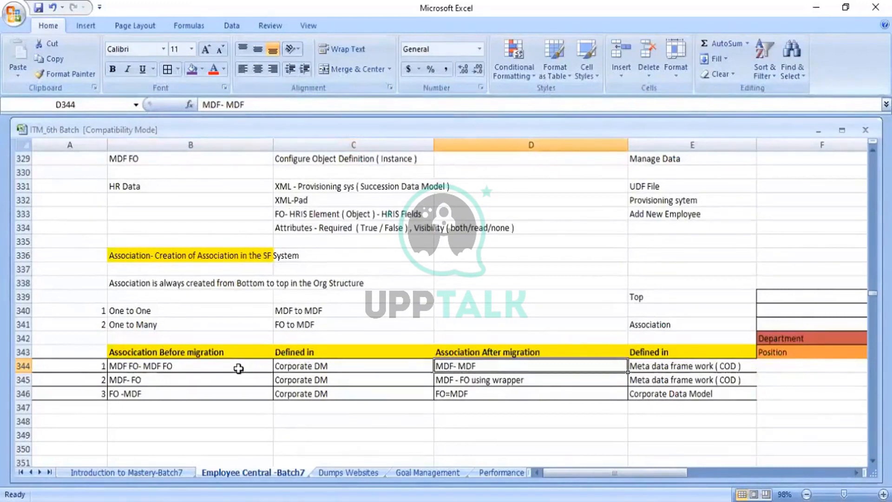
pyautogui.press('Up')
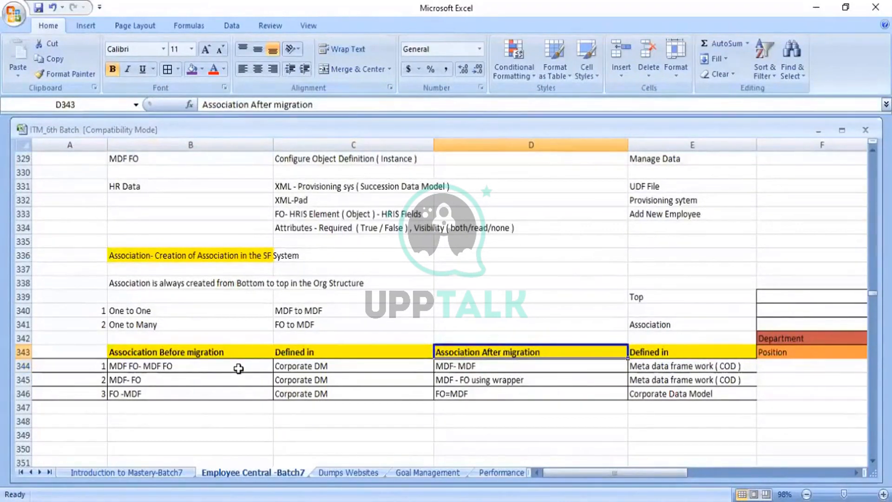
pyautogui.press('Right')
pyautogui.press('Down')
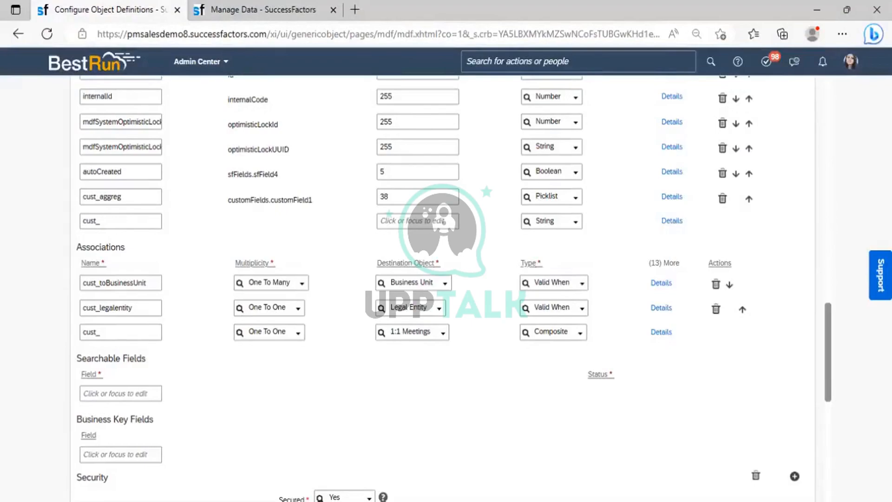
pyautogui.hotkey('alt', 'Tab')
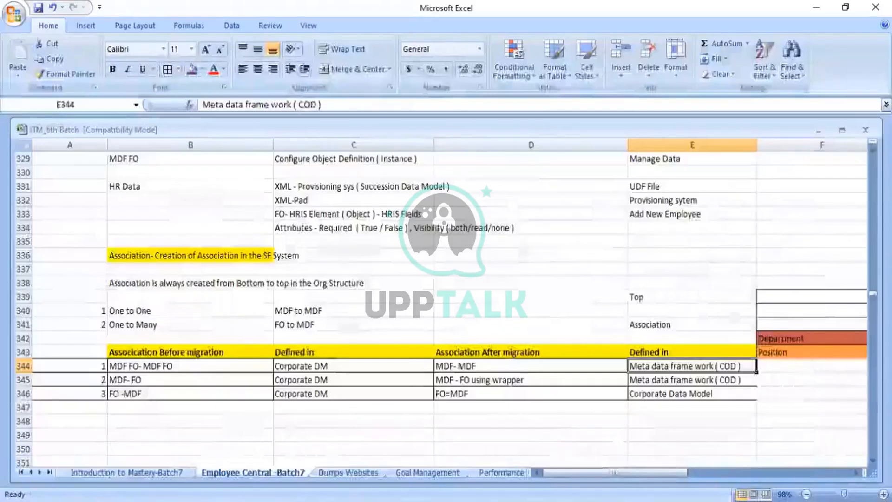
pyautogui.click(219, 365)
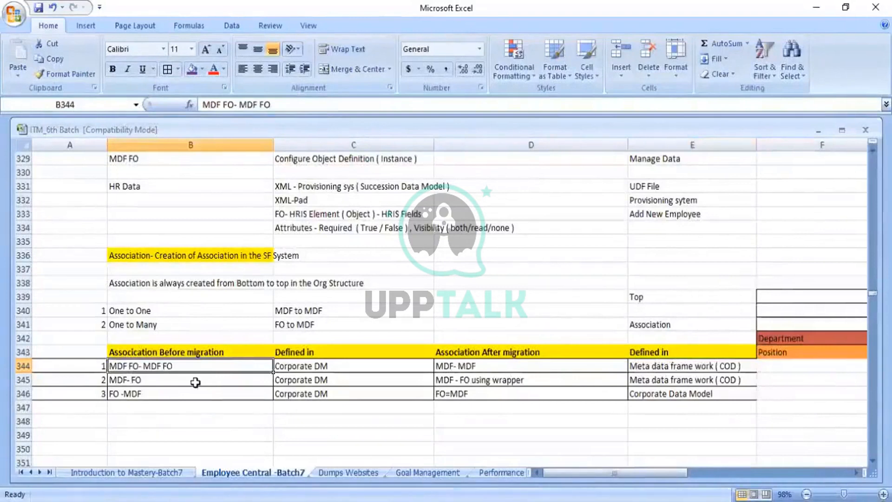
# - Review the MDF- FO association across row 345, including its after-migration form and where it is defined
pyautogui.click(195, 382)
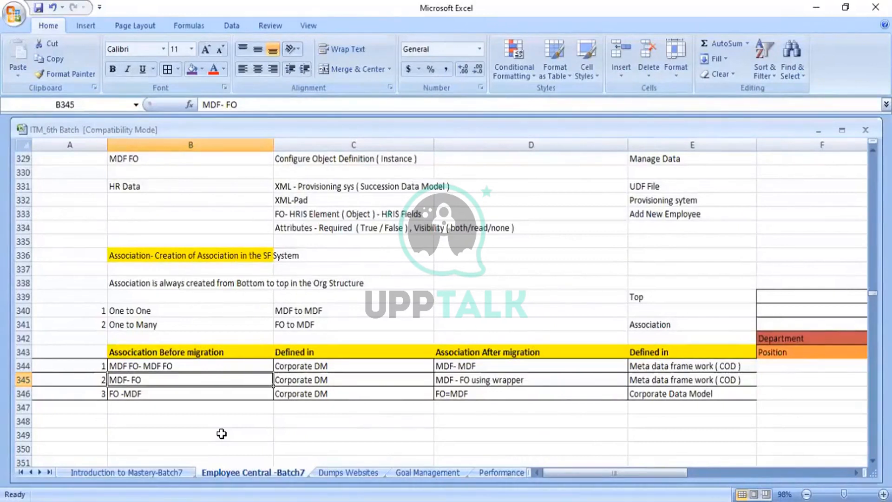
pyautogui.press('Right')
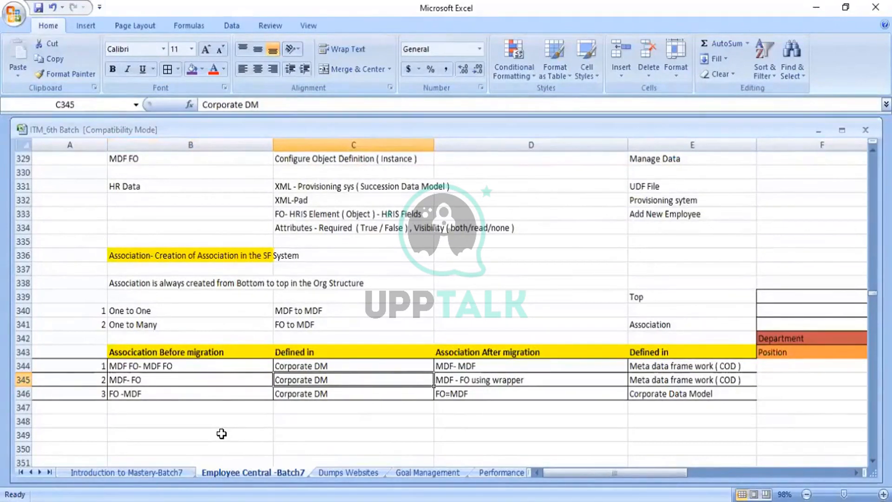
pyautogui.press('Right')
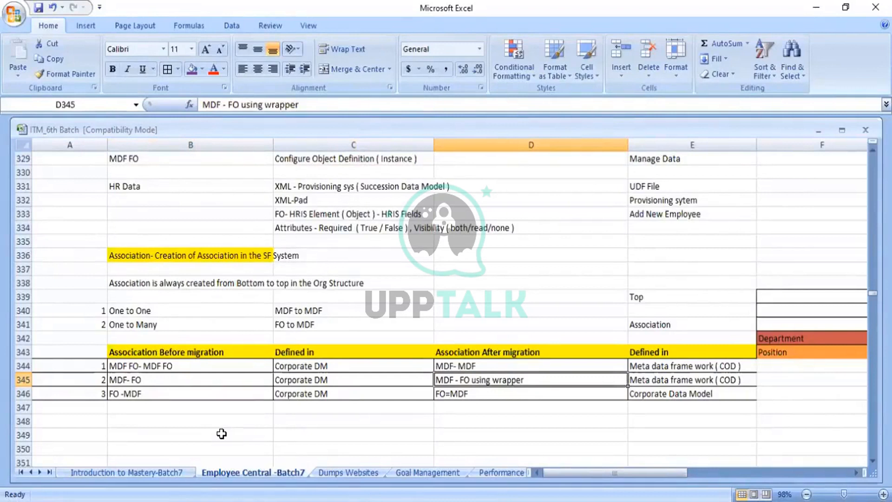
pyautogui.press('Right')
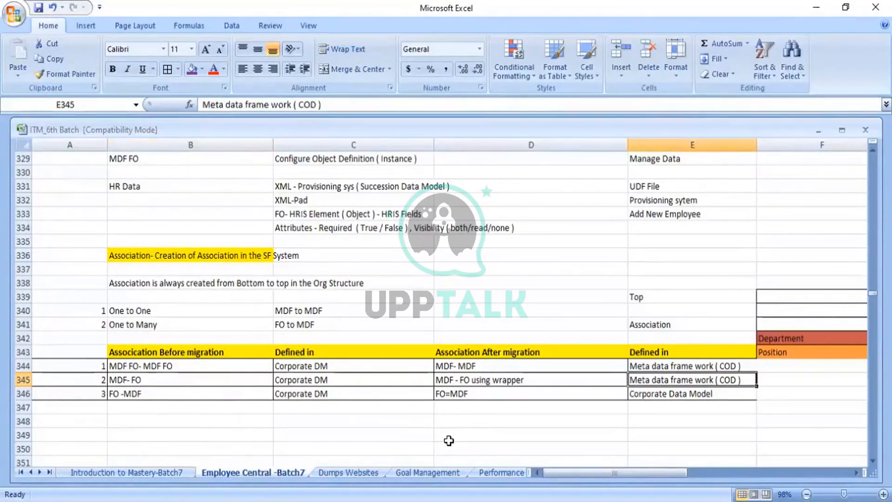
# - Switch to SuccessFactors and browse the destination objects available for a new association on the Division object
pyautogui.hotkey('alt', 'Tab')
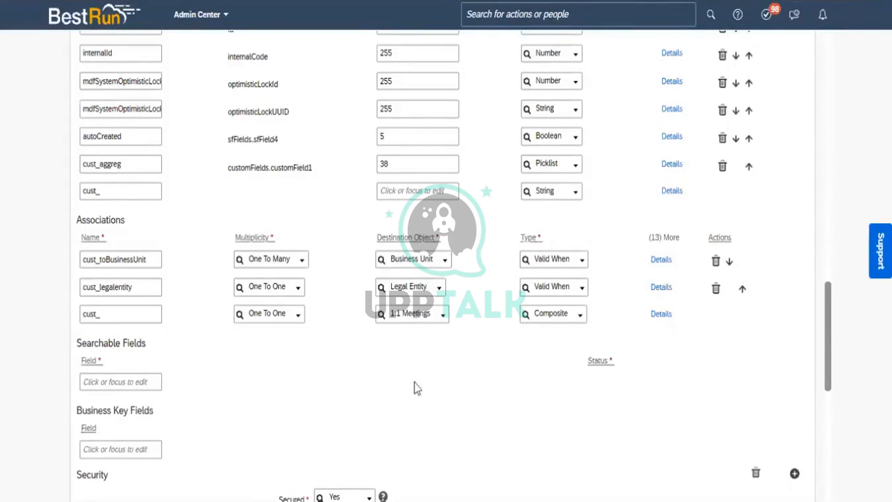
pyautogui.click(444, 318)
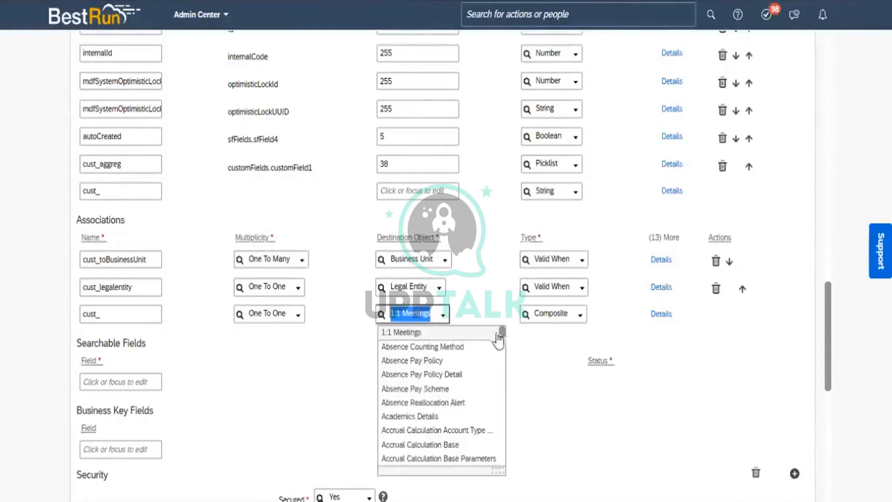
pyautogui.moveTo(502, 332); pyautogui.dragTo(502, 378)
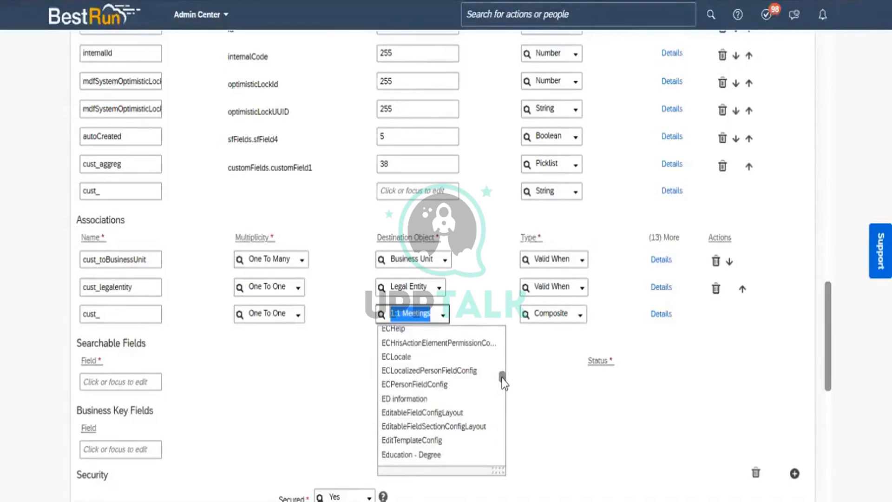
pyautogui.moveTo(502, 377); pyautogui.dragTo(504, 336)
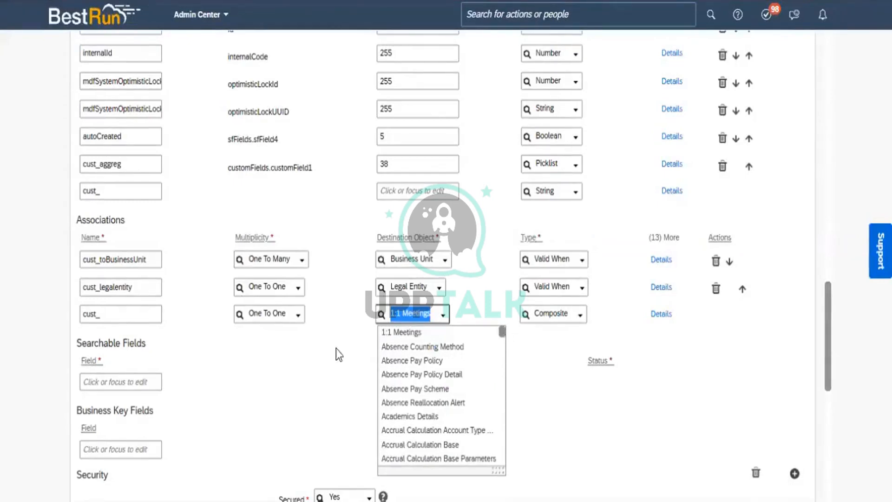
# - Add an association named location in the empty row of the Division object's Associations
pyautogui.click(112, 316)
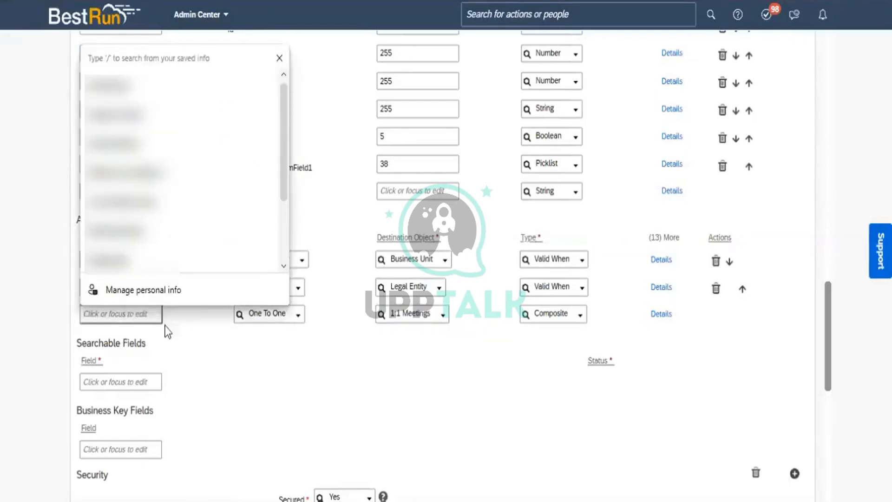
pyautogui.write('L')
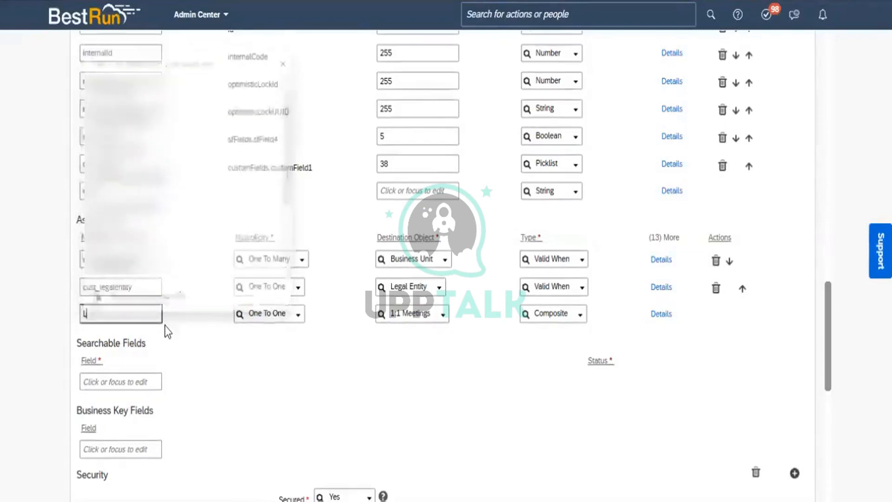
pyautogui.write('OCATION')
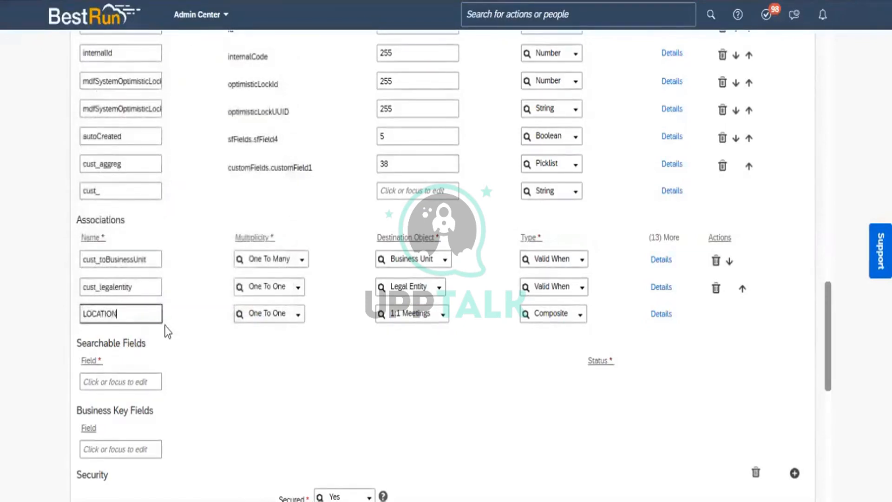
pyautogui.press('BackSpace')
pyautogui.press('BackSpace')
pyautogui.press('BackSpace')
pyautogui.press('BackSpace')
pyautogui.press('BackSpace')
pyautogui.press('BackSpace')
pyautogui.press('BackSpace')
pyautogui.press('BackSpace')
pyautogui.write('location')
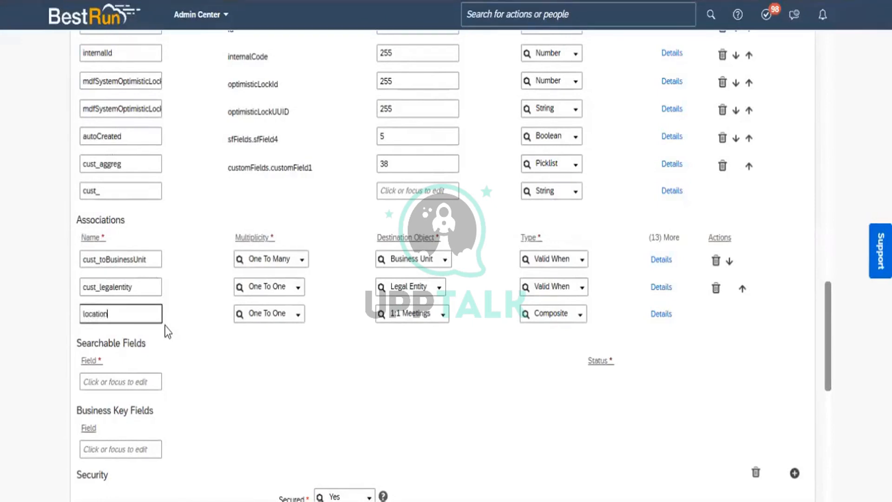
pyautogui.press('Return')
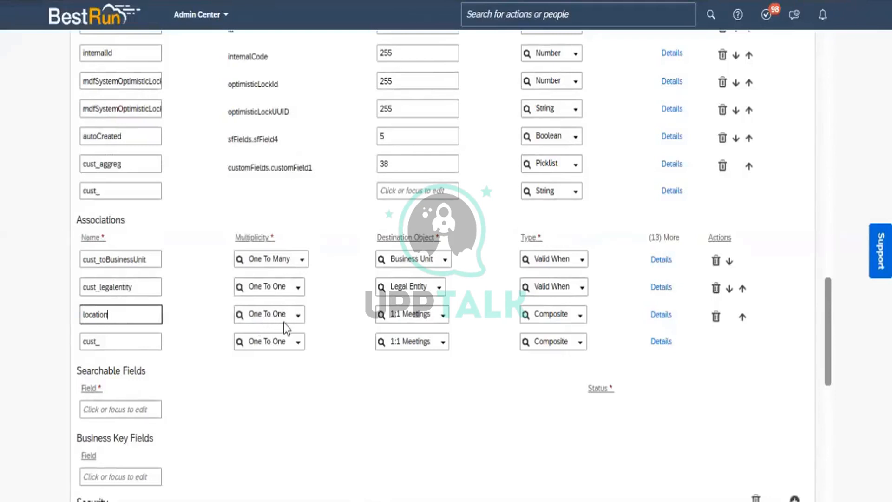
# - Check at the head of the definition which object is being configured, and return to its Associations section
pyautogui.click(392, 316)
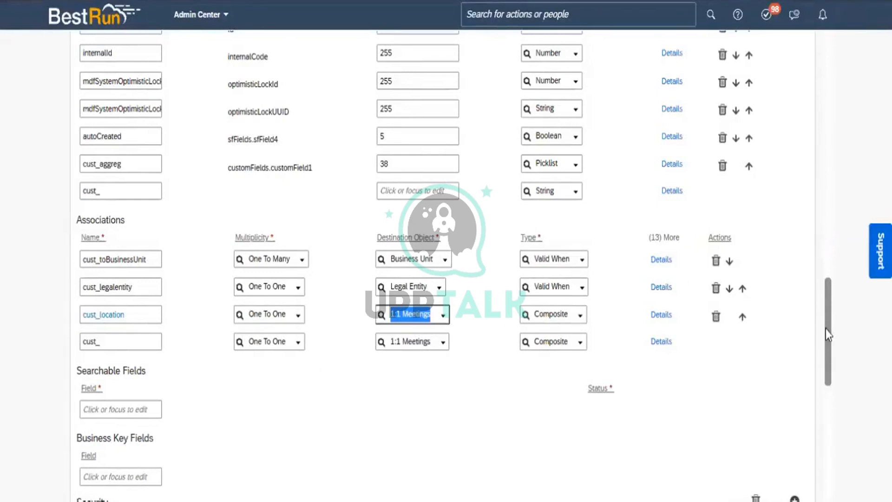
pyautogui.scroll(1, 825, 318)
pyautogui.scroll(15, 833, 161)
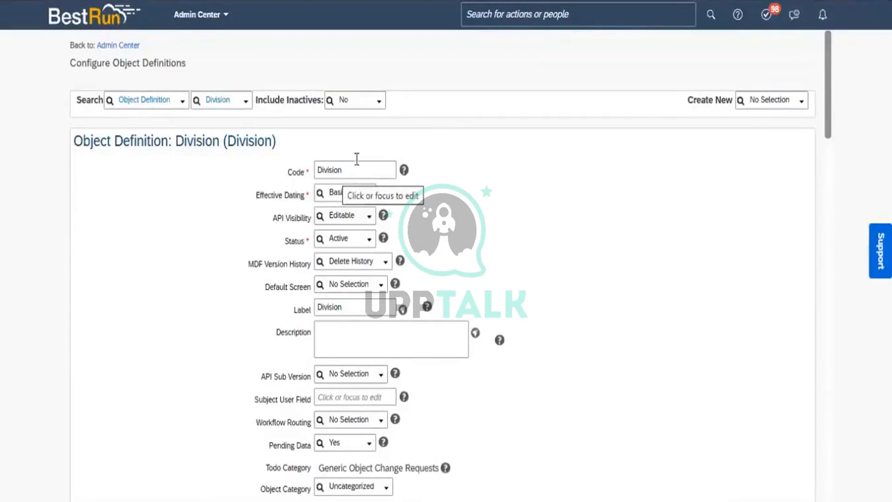
pyautogui.moveTo(827, 94); pyautogui.dragTo(838, 366)
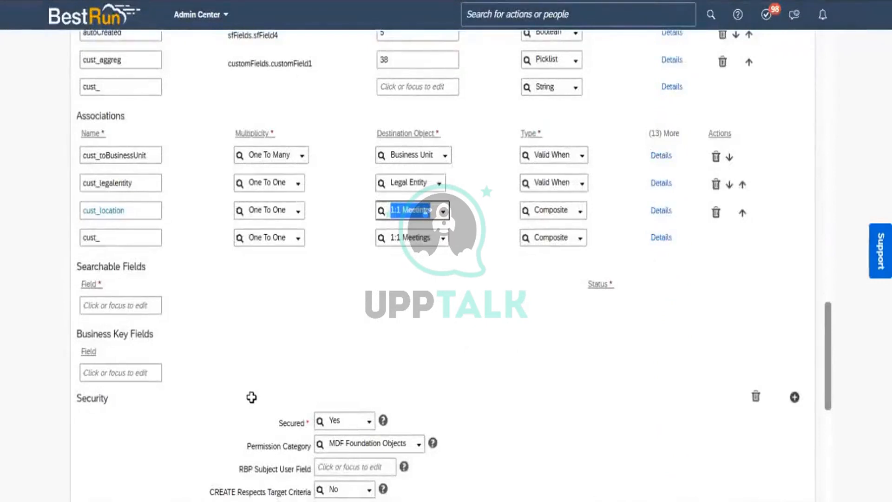
# - Switch to the Excel notes and recheck the FO -MDF and MDF- FO association rows
pyautogui.hotkey('alt', 'Tab')
pyautogui.click(135, 393)
pyautogui.click(135, 381)
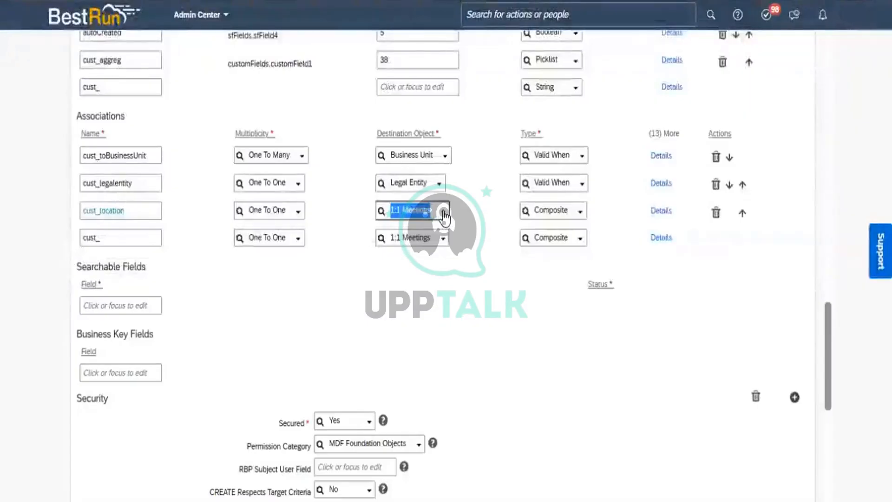
# - Back in SuccessFactors, find the wrapper objects and set the cust_location association's destination object to Location Wrapper
pyautogui.click(442, 212)
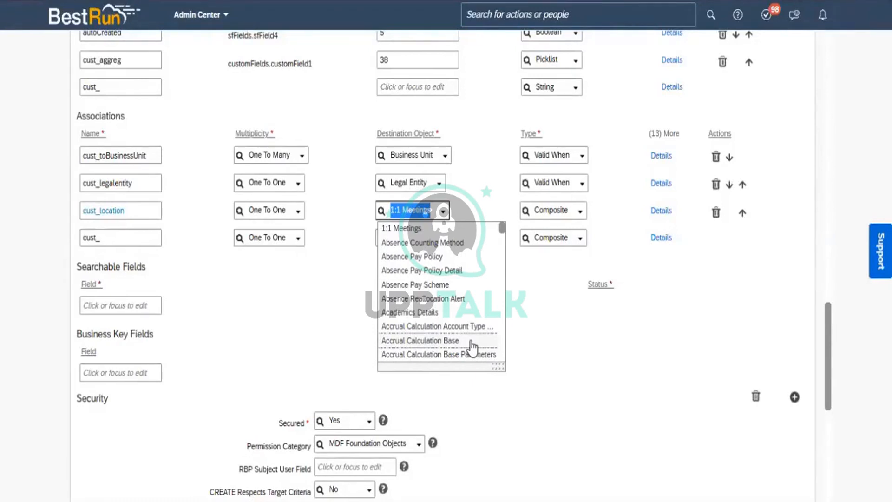
pyautogui.write('wrapper')
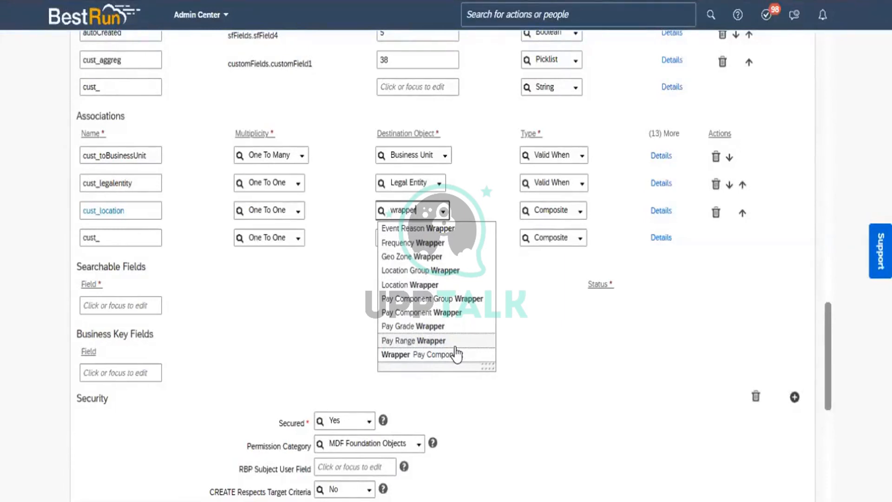
pyautogui.click(423, 286)
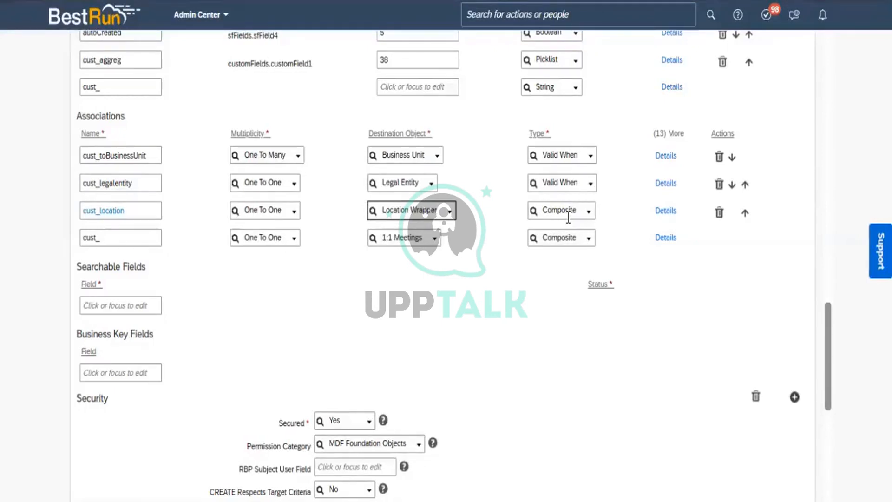
# - Open the details of the cust_location association and set its label to Location
pyautogui.click(664, 212)
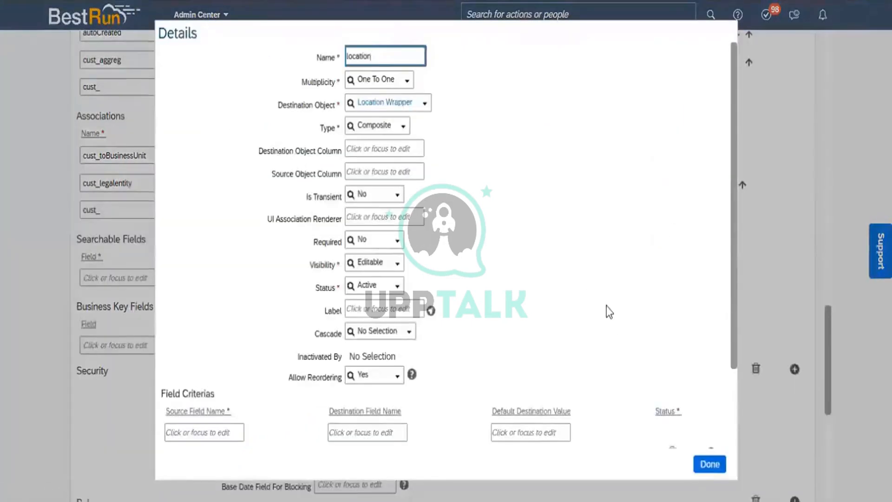
pyautogui.click(357, 309)
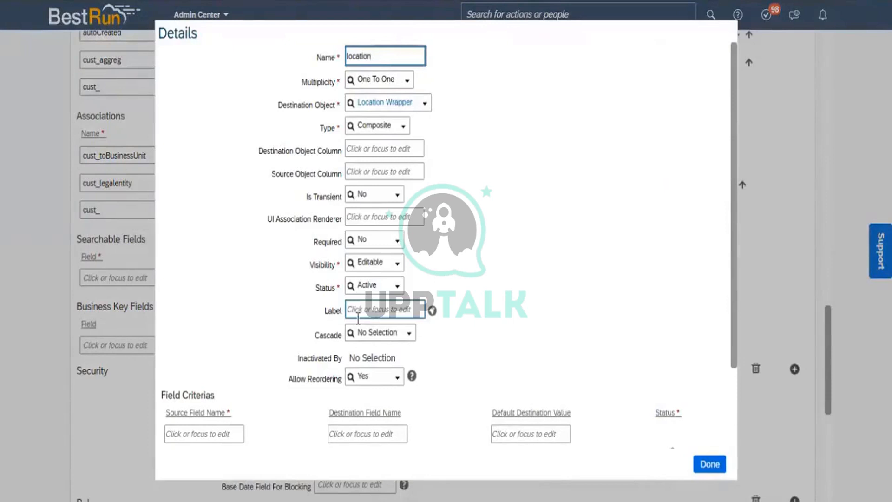
pyautogui.write('Location')
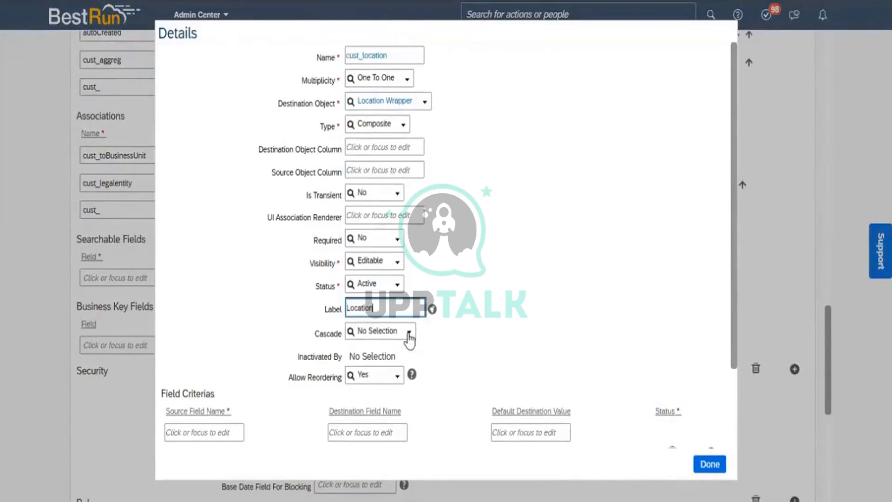
pyautogui.click(487, 332)
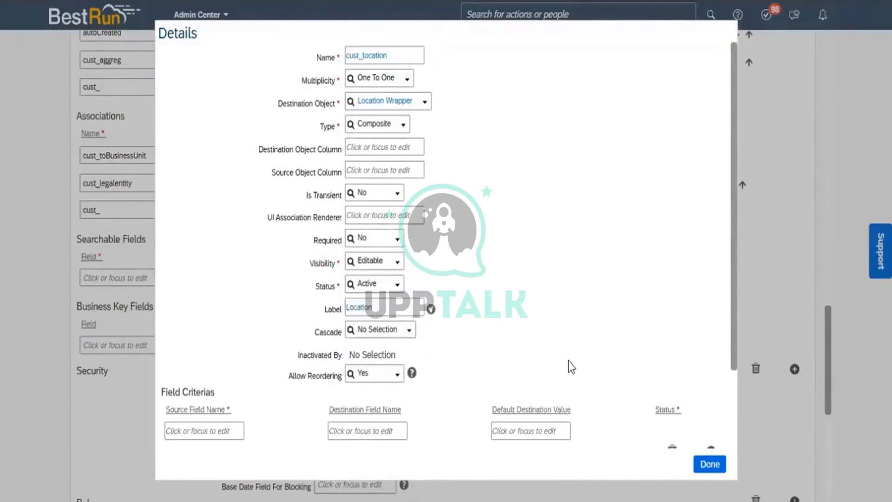
# - Set the label's default translation to Location and finish editing the association's details
pyautogui.click(430, 309)
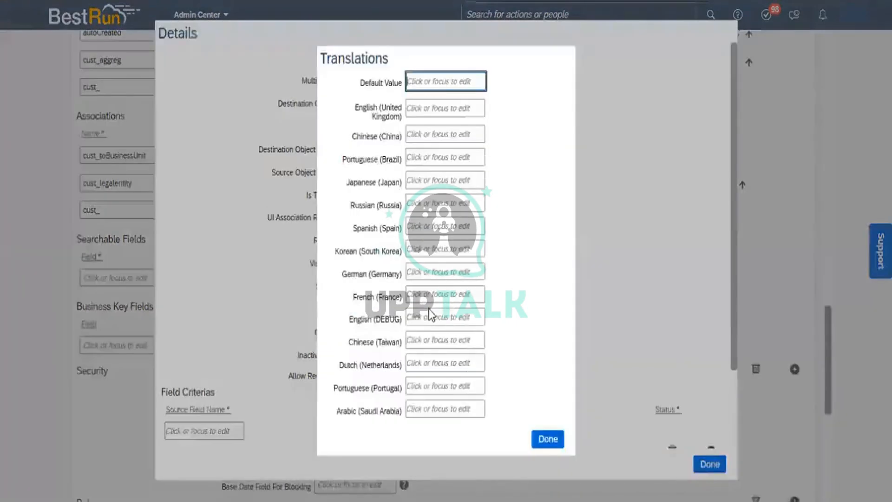
pyautogui.write('Locat')
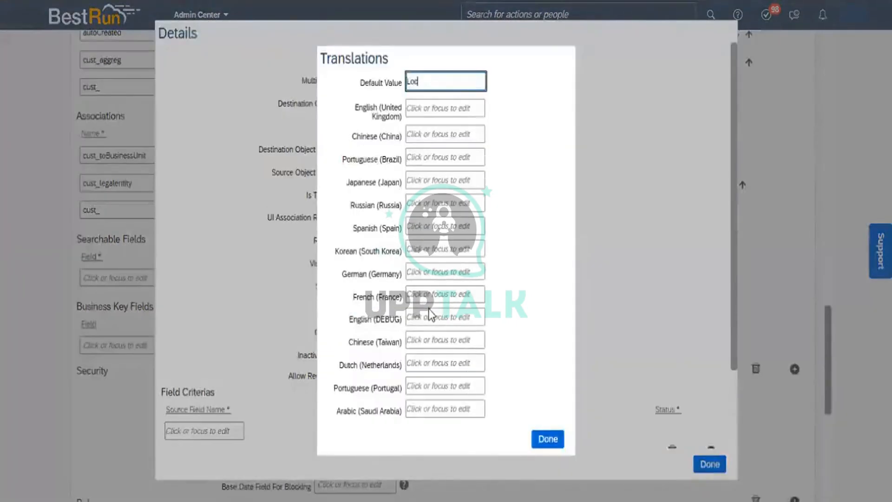
pyautogui.write('ion')
pyautogui.click(546, 439)
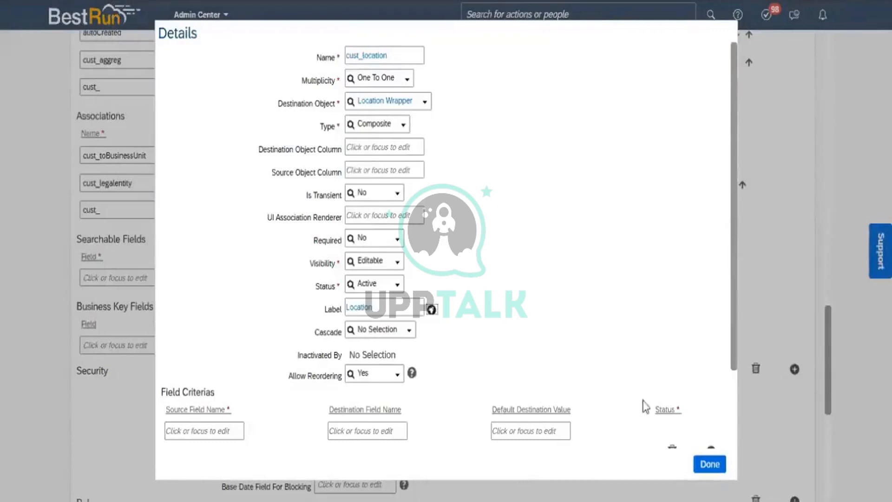
pyautogui.click(710, 464)
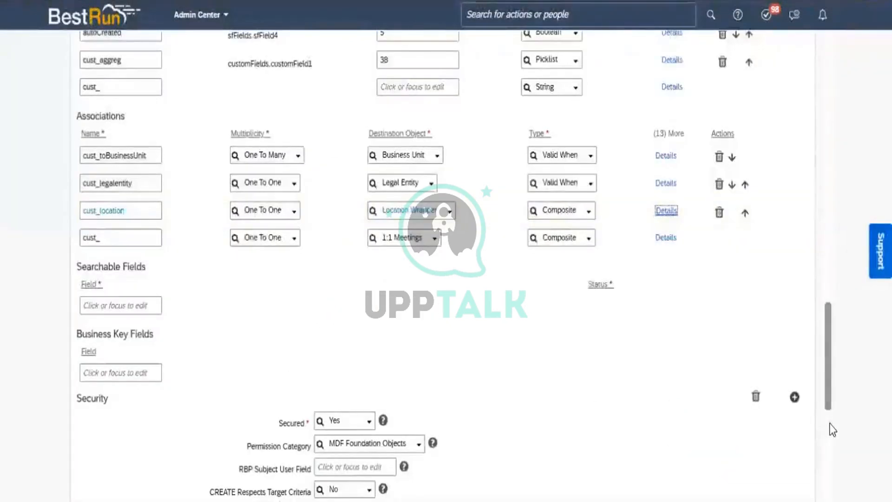
# - Save the Division object definition and look through the saved definition
pyautogui.scroll(-10, 829, 423)
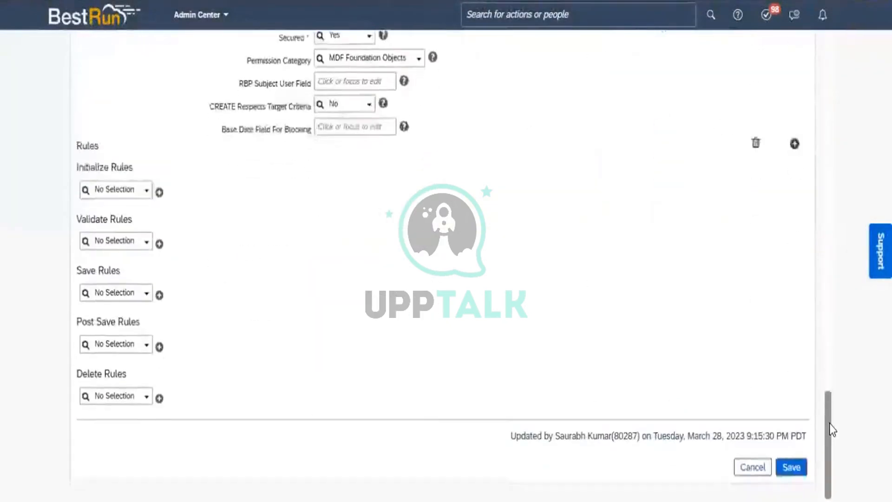
pyautogui.click(791, 457)
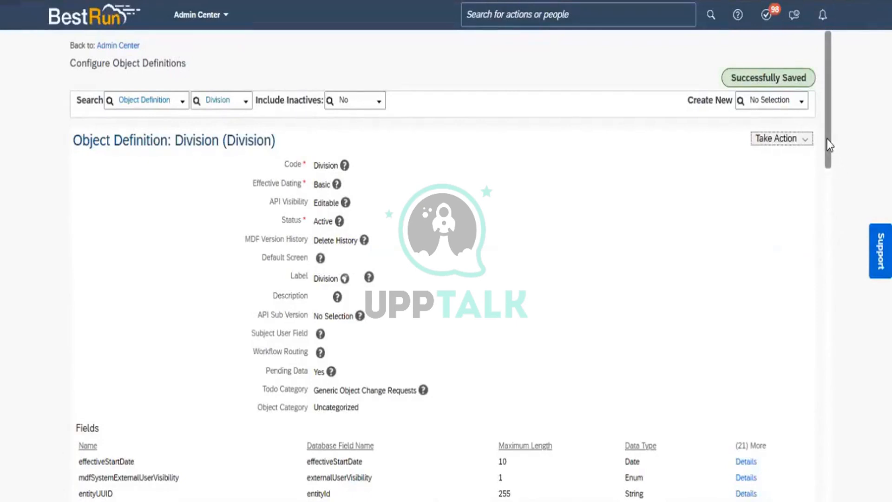
pyautogui.moveTo(829, 145); pyautogui.dragTo(832, 324)
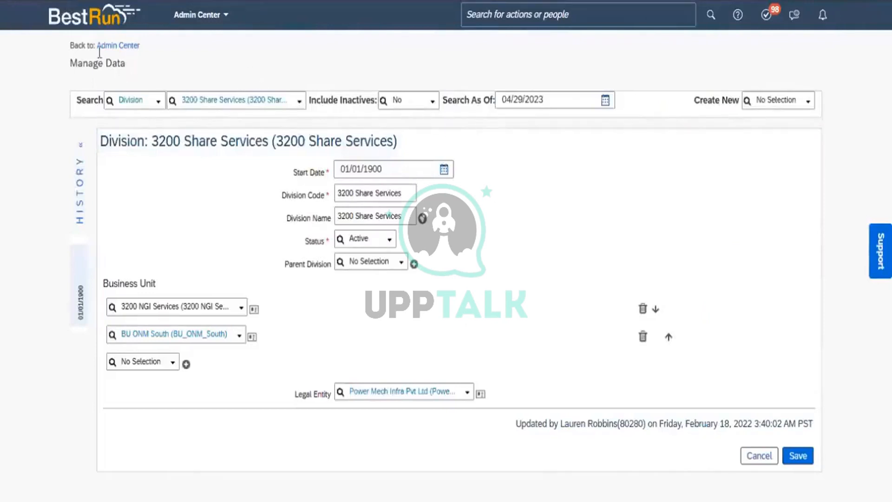
# - Reload the Manage Data page showing the 3200 Share Services division, discarding any unsaved changes
pyautogui.press('F5')
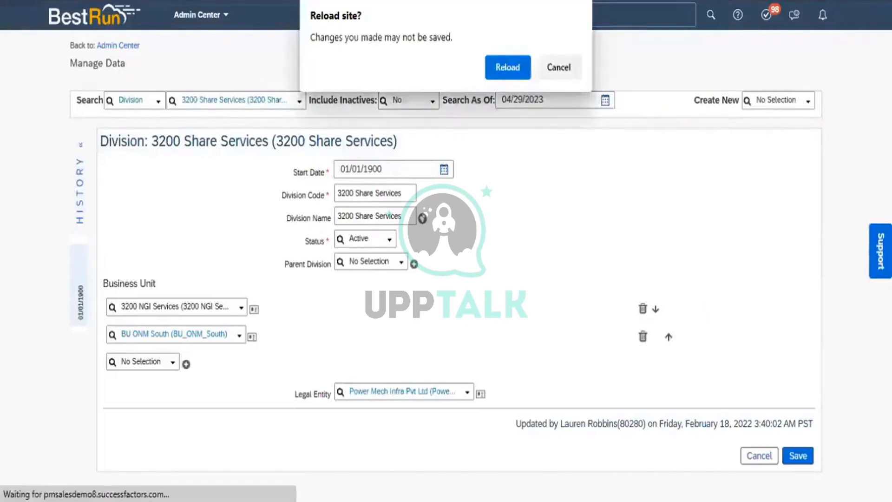
pyautogui.click(496, 65)
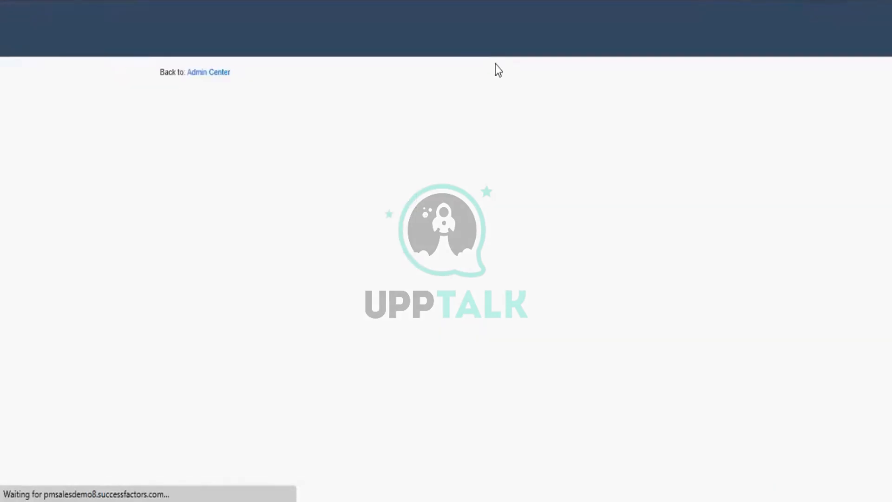